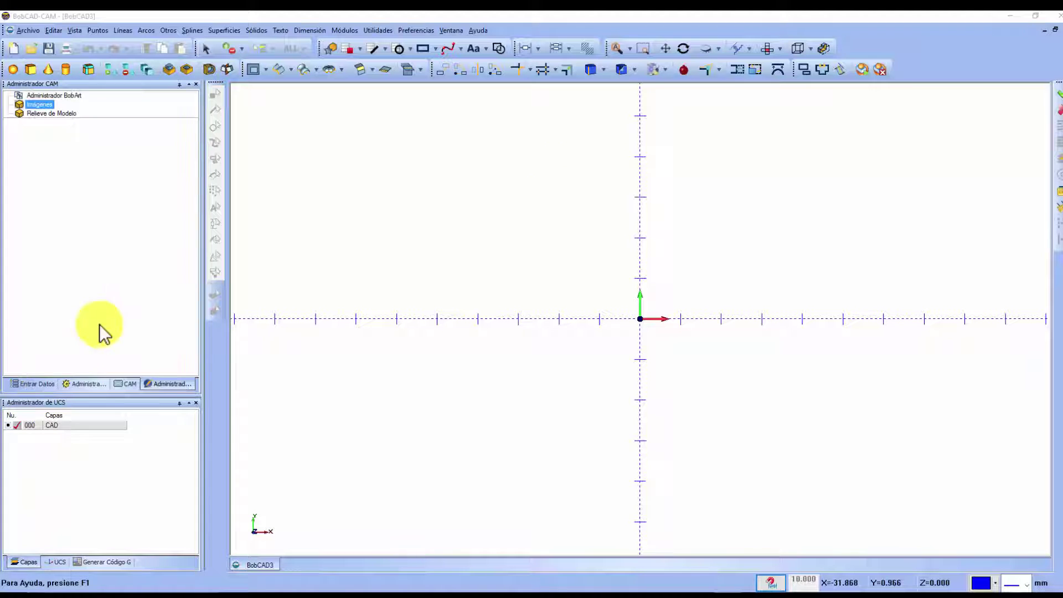
{"action": "left_click", "coordinate": [158, 383]}
{"action": "right_click", "coordinate": [36, 105]}
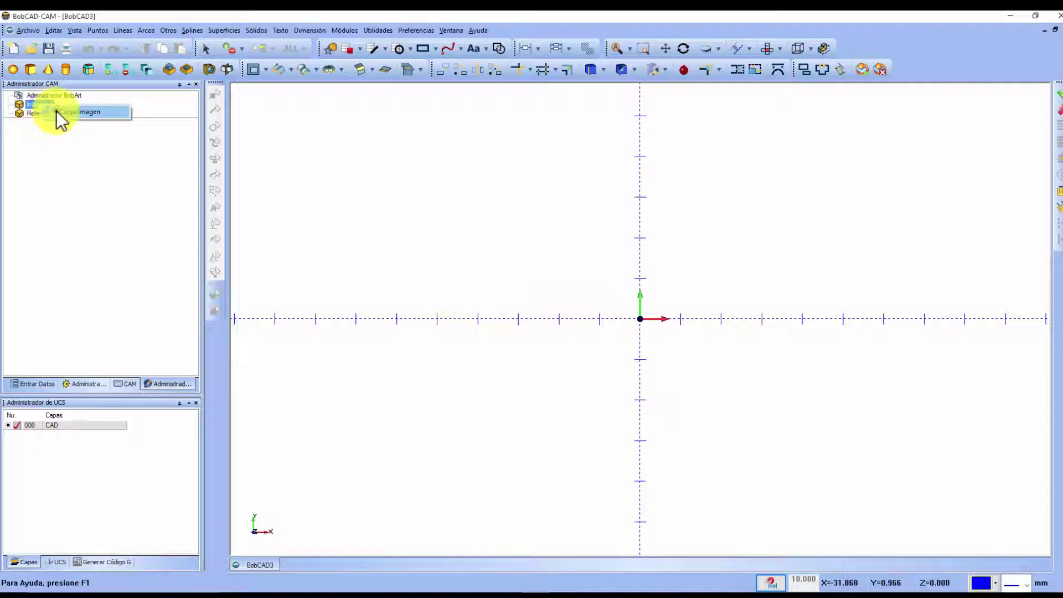
{"action": "left_click", "coordinate": [55, 111]}
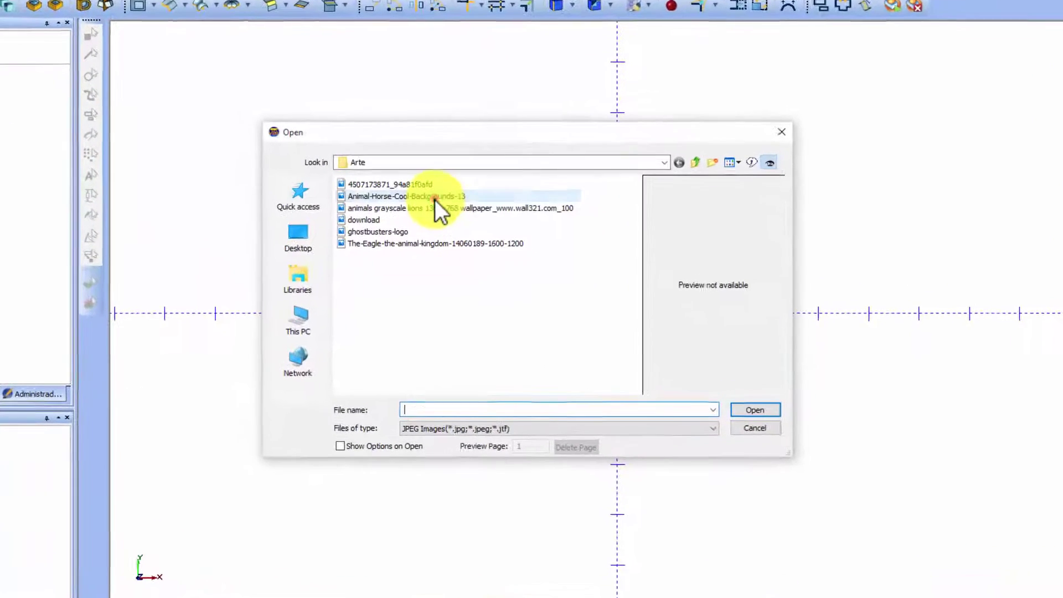
{"action": "left_click", "coordinate": [433, 196]}
{"action": "left_click", "coordinate": [394, 184]}
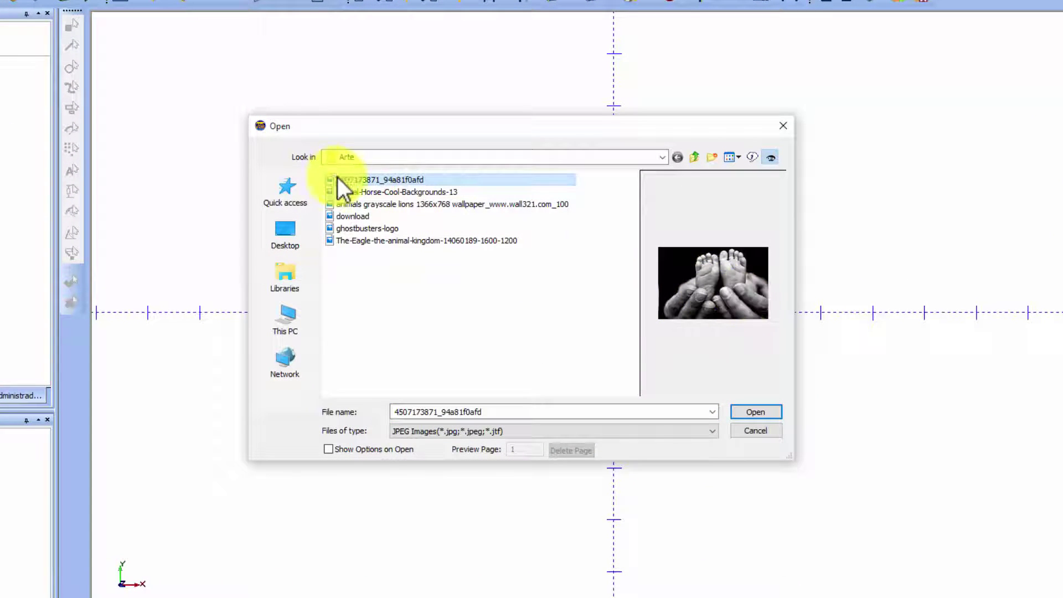
{"action": "left_click", "coordinate": [379, 182]}
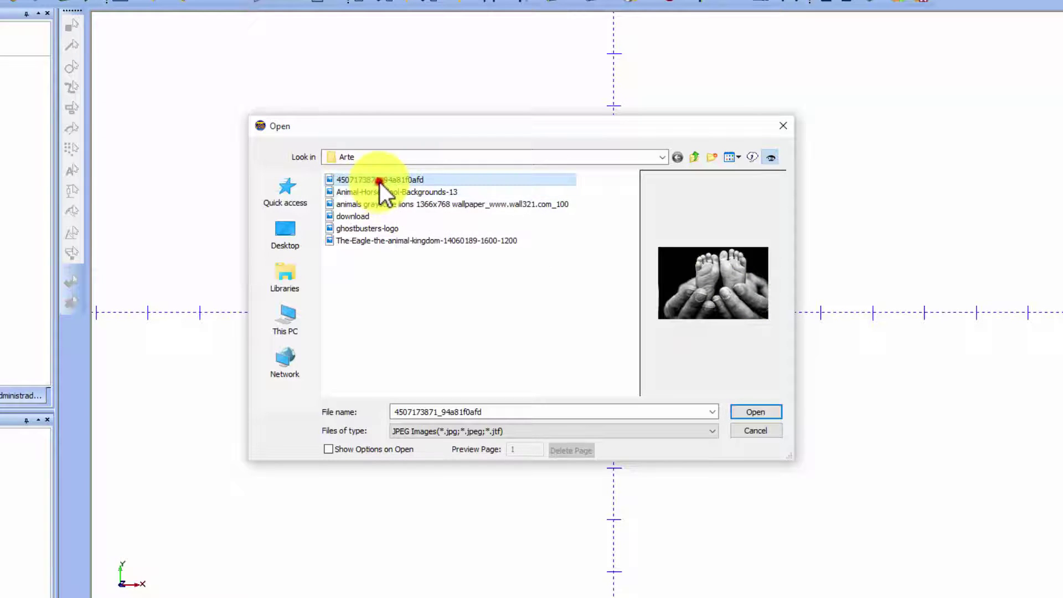
{"action": "double_click", "coordinate": [379, 182]}
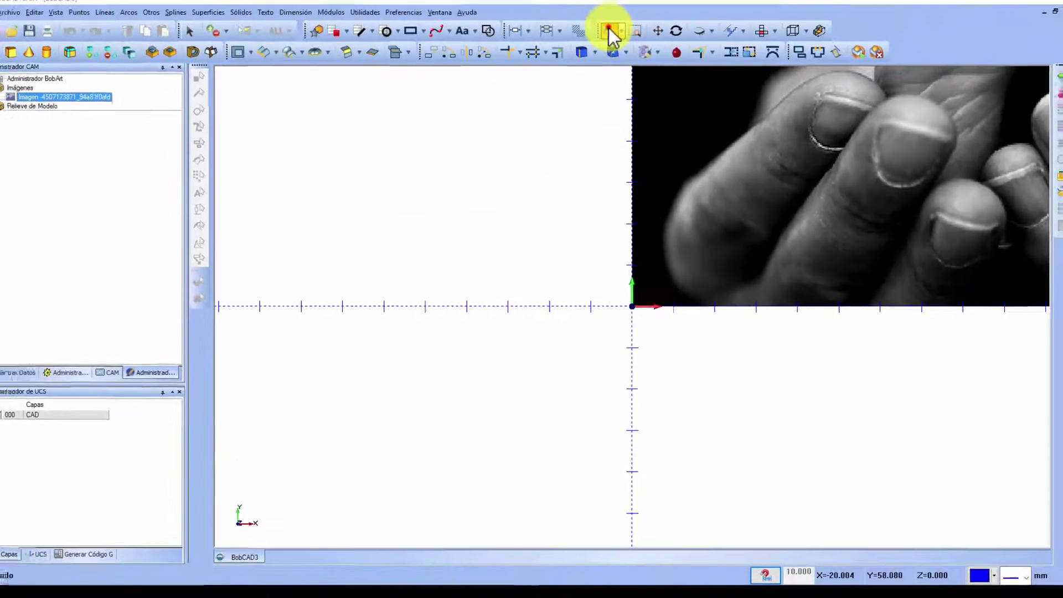
Zoom in on the toes and back out, then Zoom Fit the whole photo.
{"action": "scroll", "coordinate": [674, 197], "scroll_direction": "up", "scroll_amount": 3}
{"action": "scroll", "coordinate": [632, 214], "scroll_direction": "up", "scroll_amount": 3}
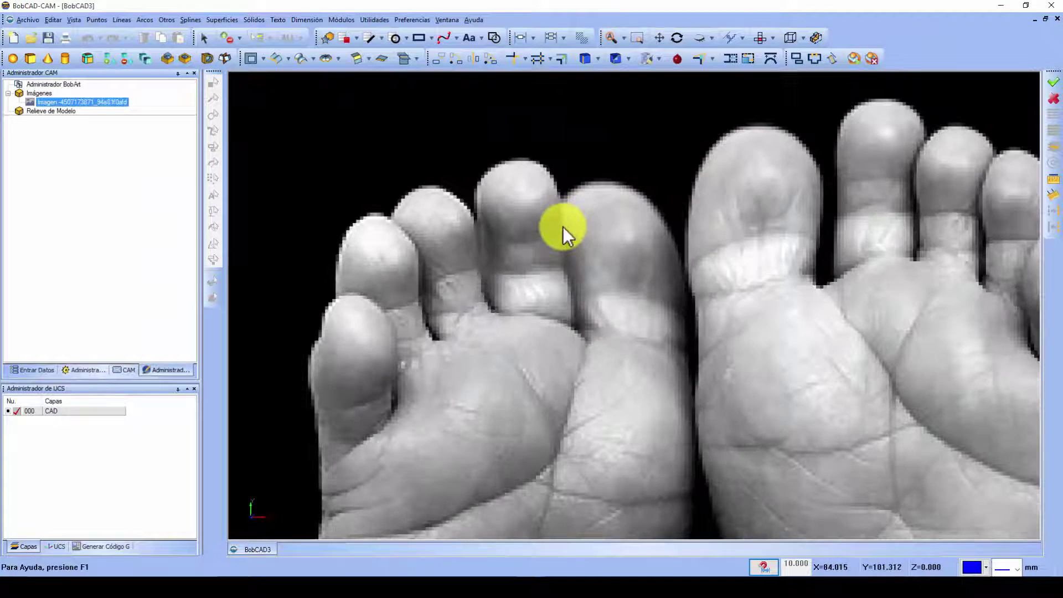
{"action": "scroll", "coordinate": [842, 138], "scroll_direction": "up", "scroll_amount": 2}
{"action": "scroll", "coordinate": [702, 176], "scroll_direction": "up", "scroll_amount": 2}
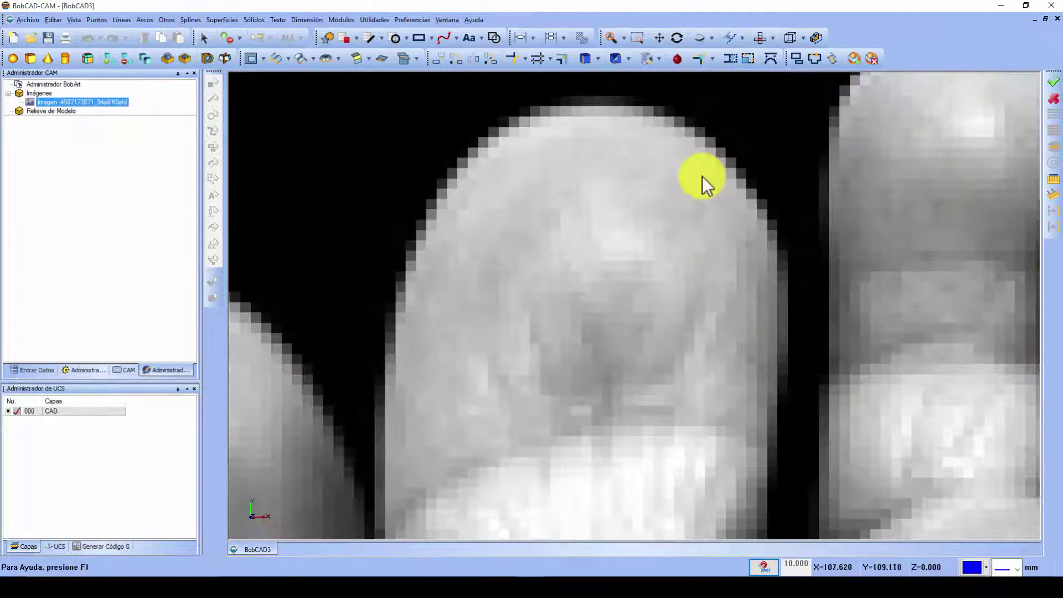
{"action": "scroll", "coordinate": [640, 397], "scroll_direction": "down", "scroll_amount": 2}
{"action": "scroll", "coordinate": [640, 398], "scroll_direction": "down", "scroll_amount": 2}
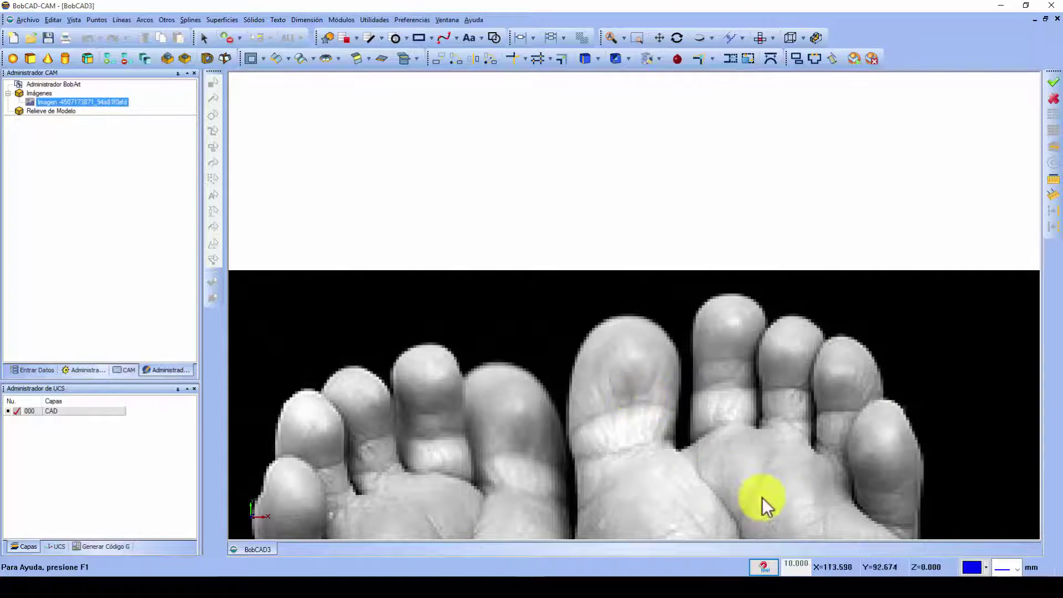
{"action": "scroll", "coordinate": [852, 453], "scroll_direction": "up", "scroll_amount": 4}
{"action": "scroll", "coordinate": [853, 452], "scroll_direction": "down", "scroll_amount": 1}
{"action": "scroll", "coordinate": [231, 304], "scroll_direction": "down", "scroll_amount": 1}
{"action": "scroll", "coordinate": [332, 294], "scroll_direction": "down", "scroll_amount": 2}
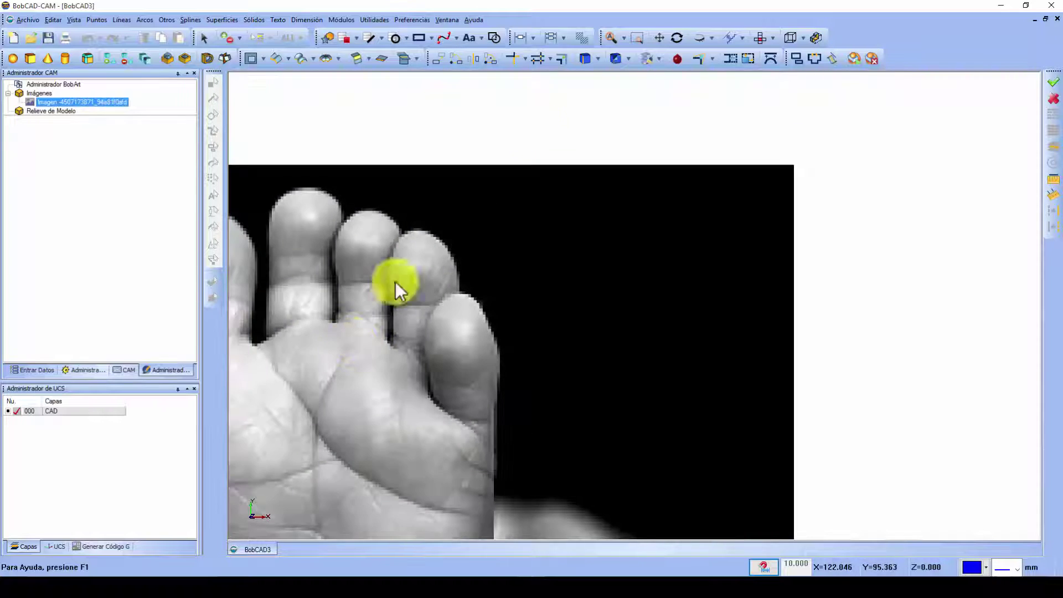
{"action": "left_click", "coordinate": [617, 39]}
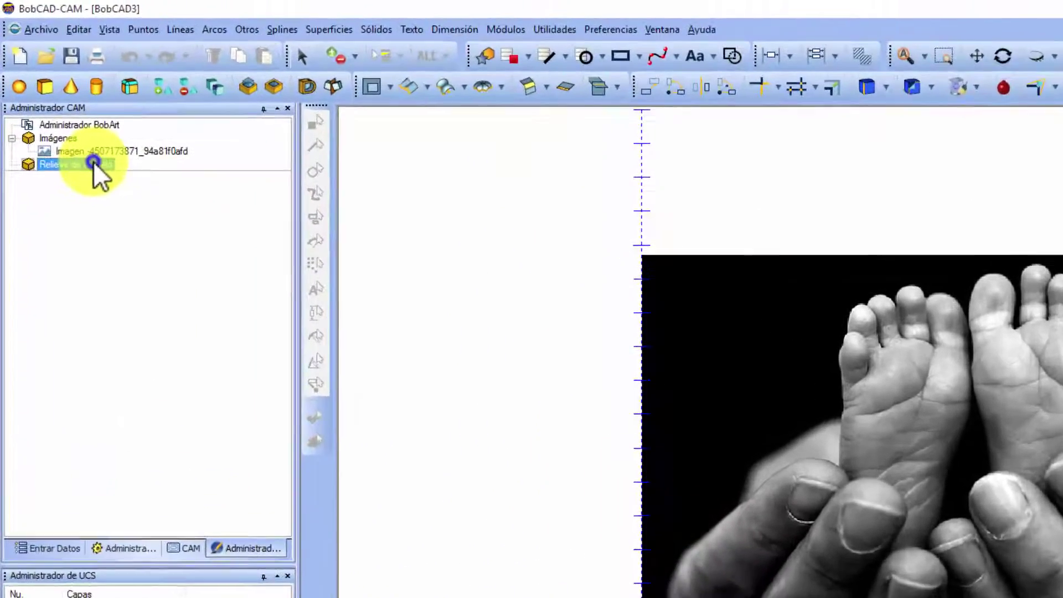
Start a Relieve desde Imagen on Relieve de Modelo using the baby feet photo.
{"action": "right_click", "coordinate": [64, 111]}
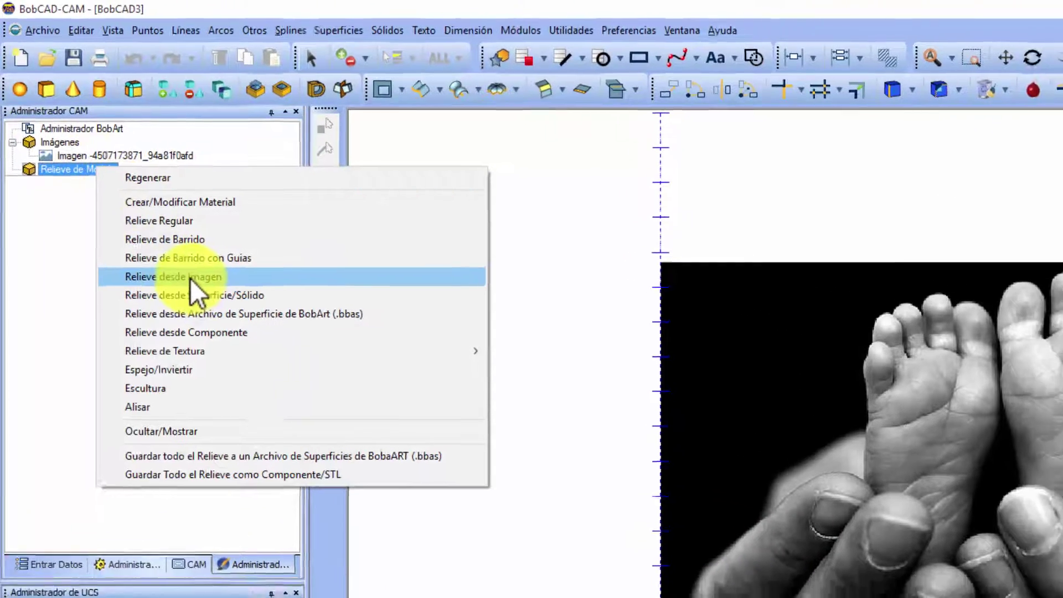
{"action": "left_click", "coordinate": [194, 285]}
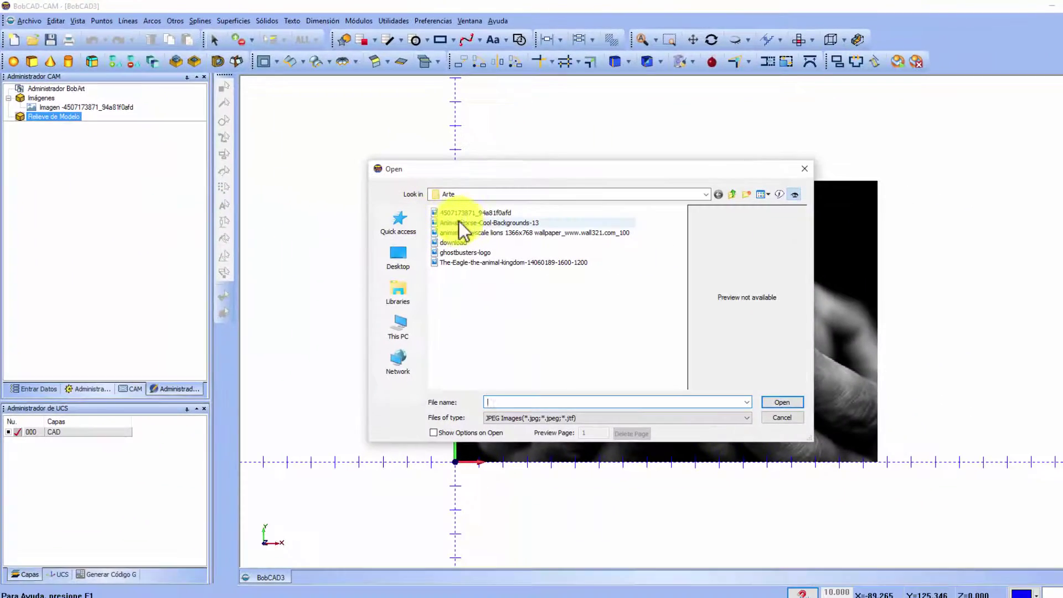
{"action": "left_click", "coordinate": [473, 213]}
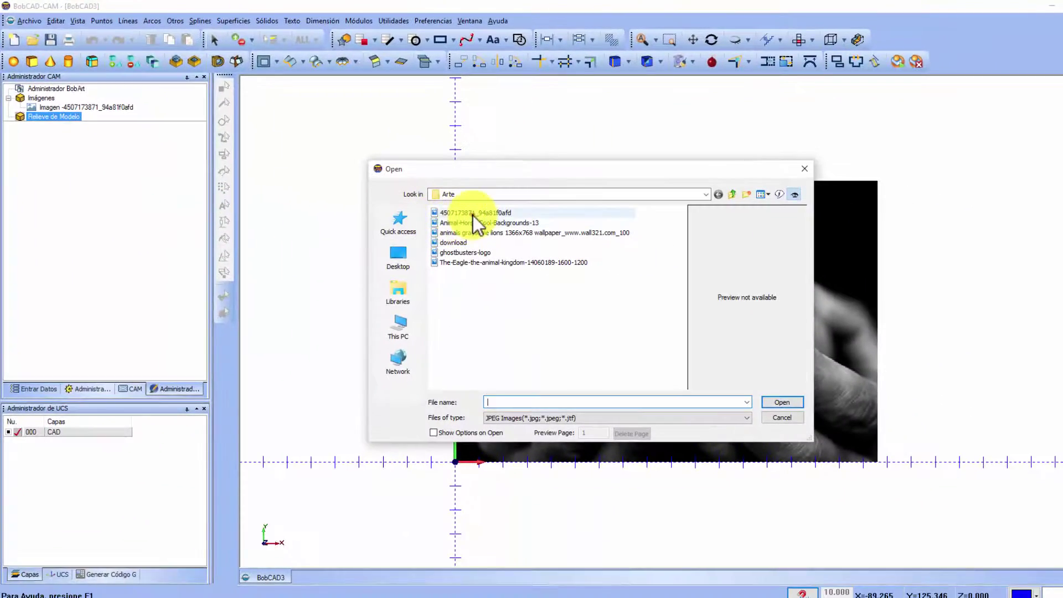
{"action": "left_click", "coordinate": [789, 404]}
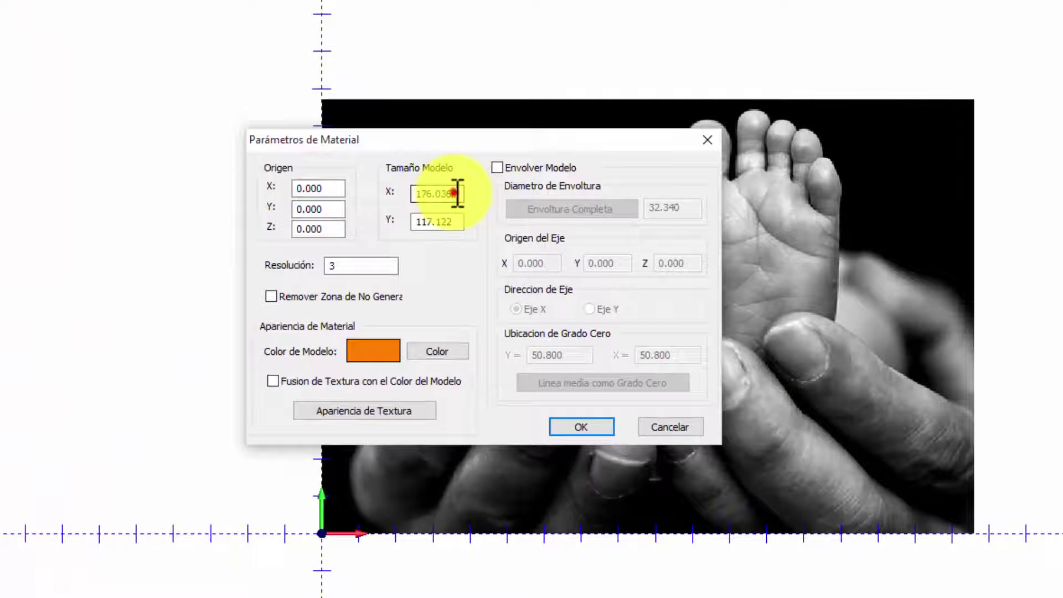
Accept a 176.036 × 117.122 material at origin zero, orange, with Envolver Modelo off.
{"action": "left_click", "coordinate": [457, 222]}
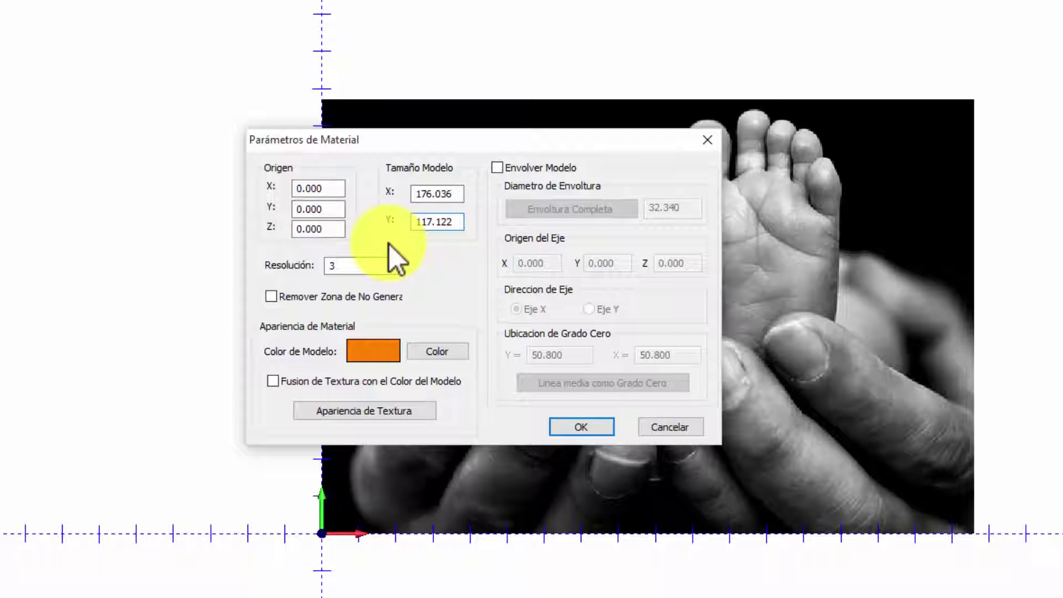
{"action": "left_click", "coordinate": [332, 189]}
{"action": "left_click", "coordinate": [336, 208]}
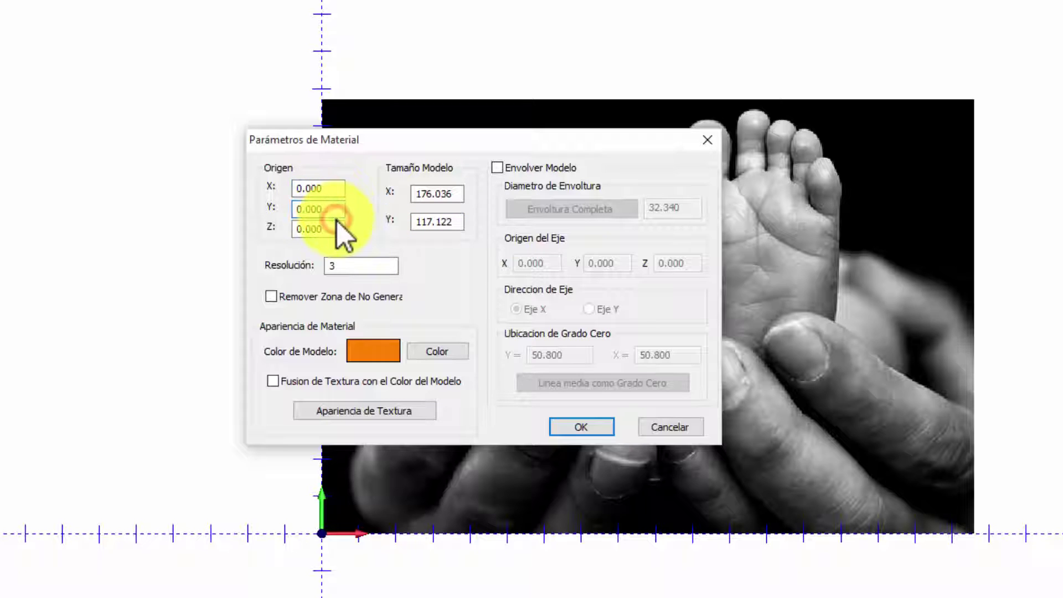
{"action": "left_click", "coordinate": [440, 353]}
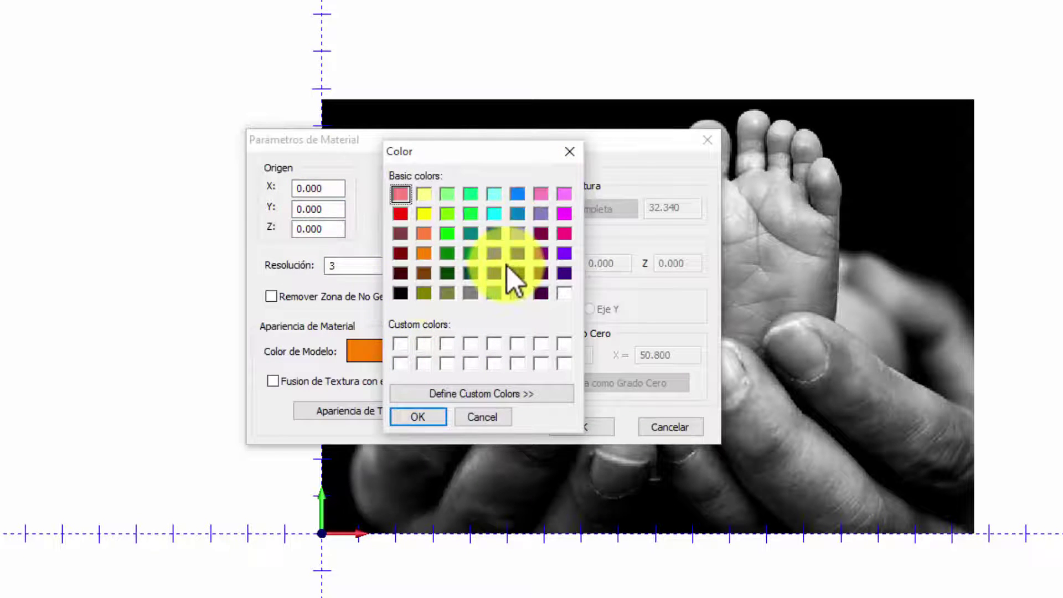
{"action": "left_click", "coordinate": [432, 415]}
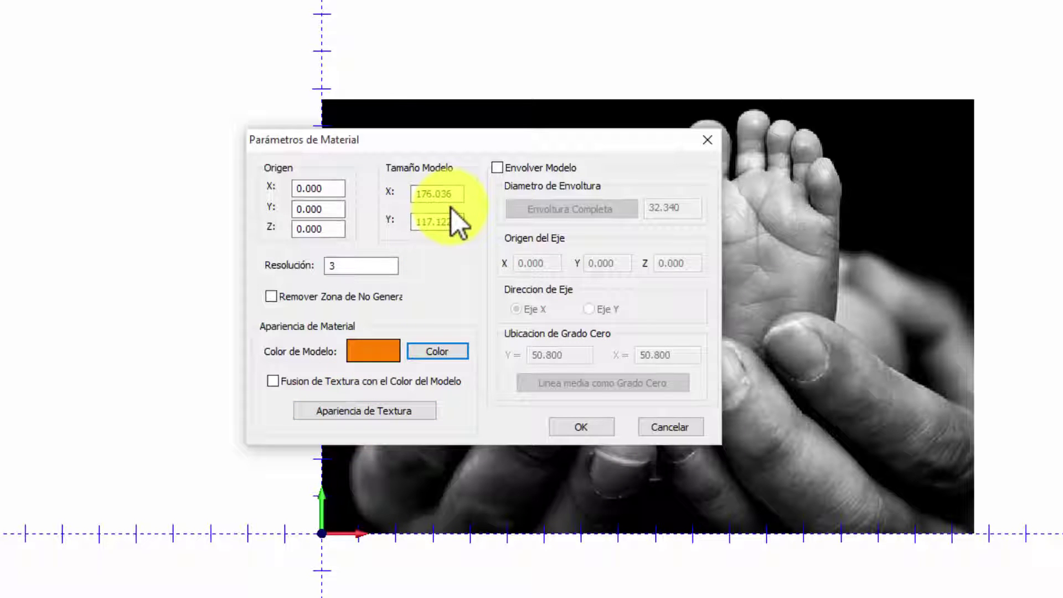
{"action": "left_click", "coordinate": [497, 168]}
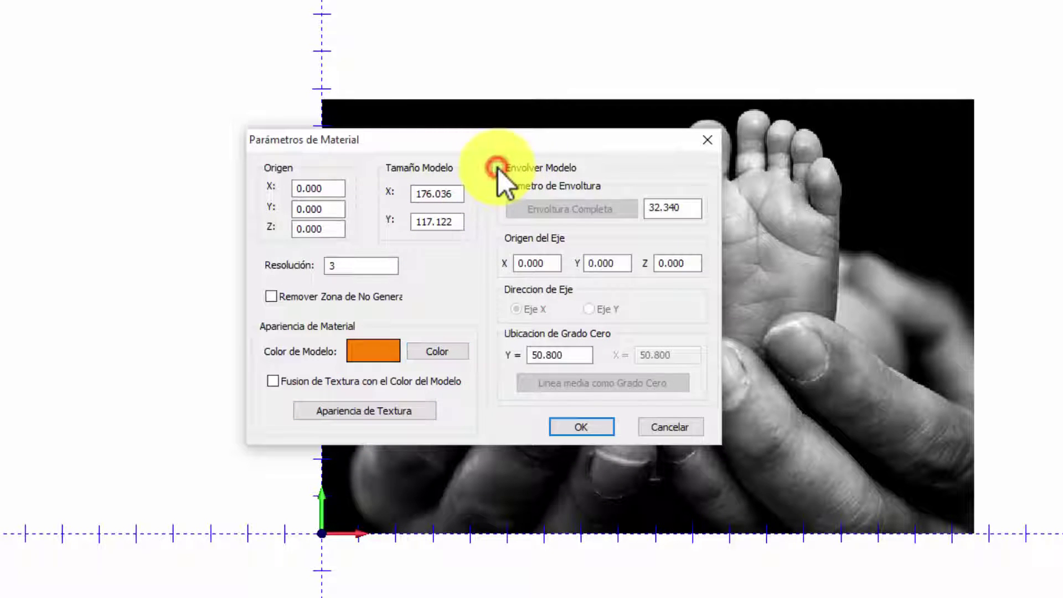
{"action": "left_click", "coordinate": [499, 168]}
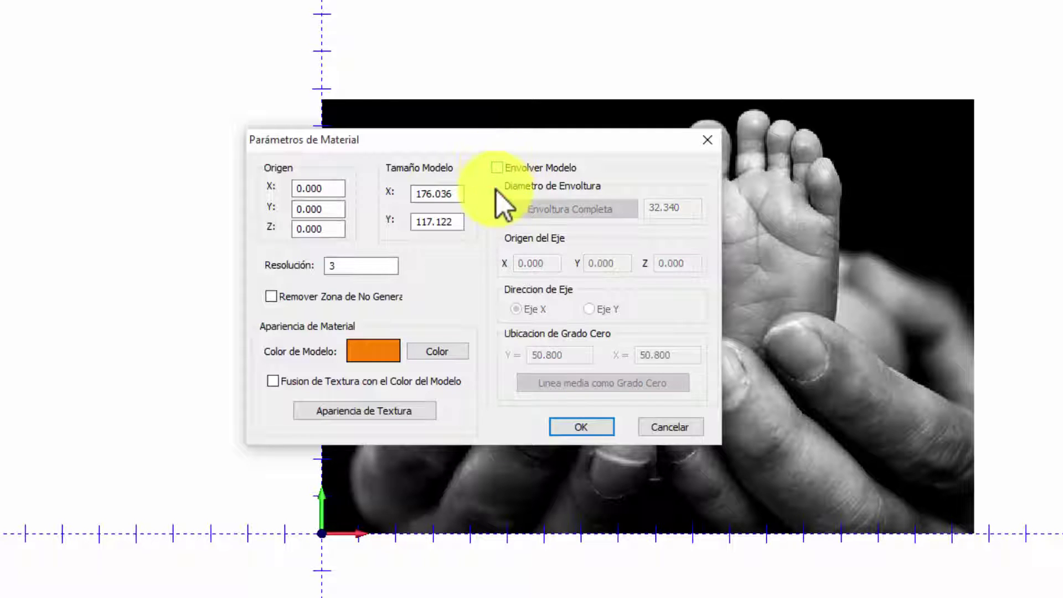
{"action": "left_click", "coordinate": [583, 426]}
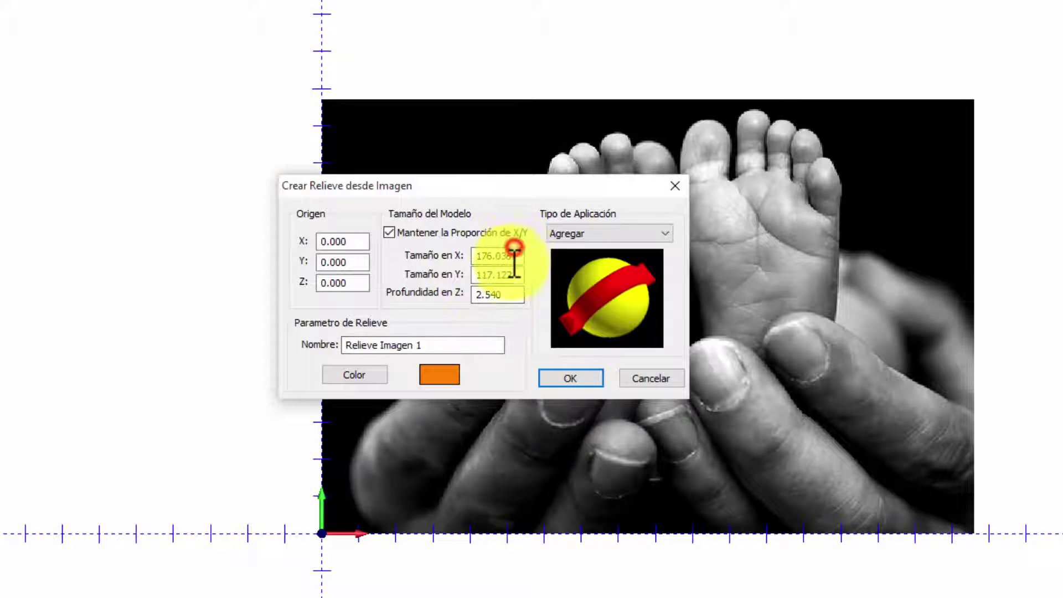
Create the orange relief at 176.036 × 117.122 size and 2.540 Z depth.
{"action": "left_click", "coordinate": [507, 275]}
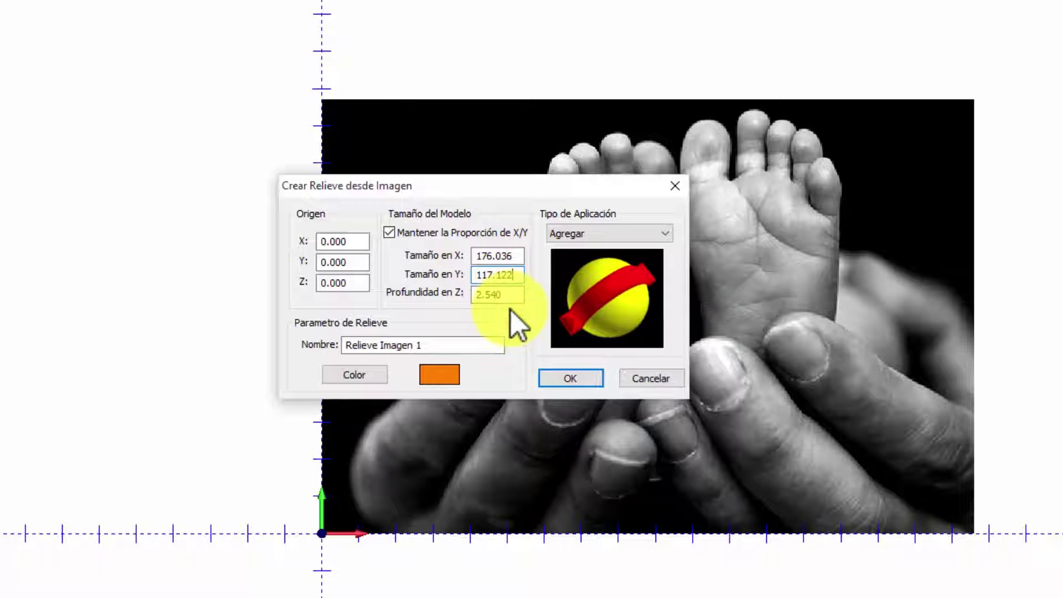
{"action": "left_click", "coordinate": [320, 250]}
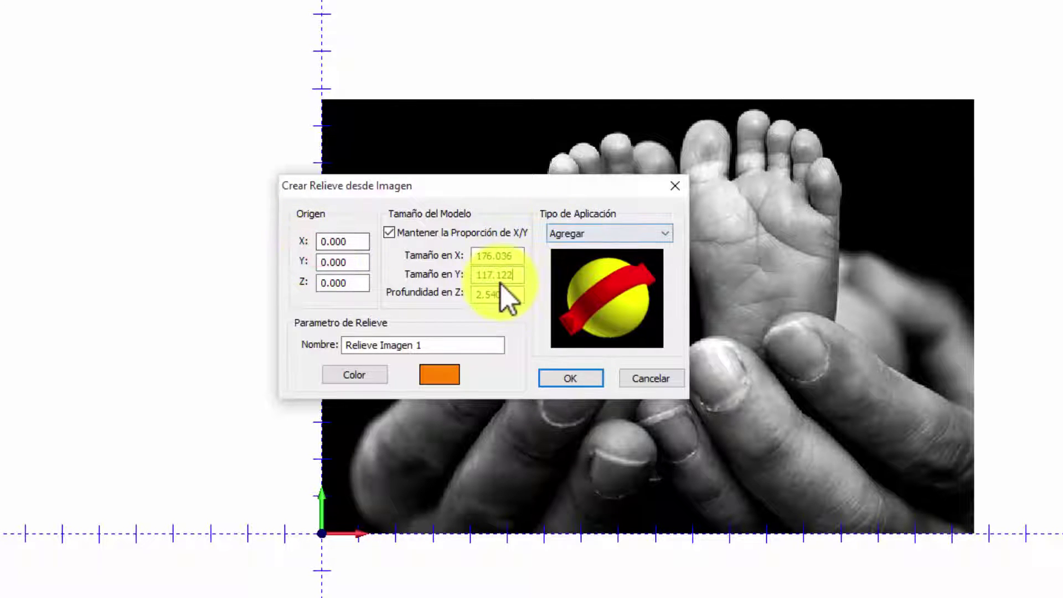
{"action": "double_click", "coordinate": [510, 295]}
{"action": "key", "text": "shift+Home"}
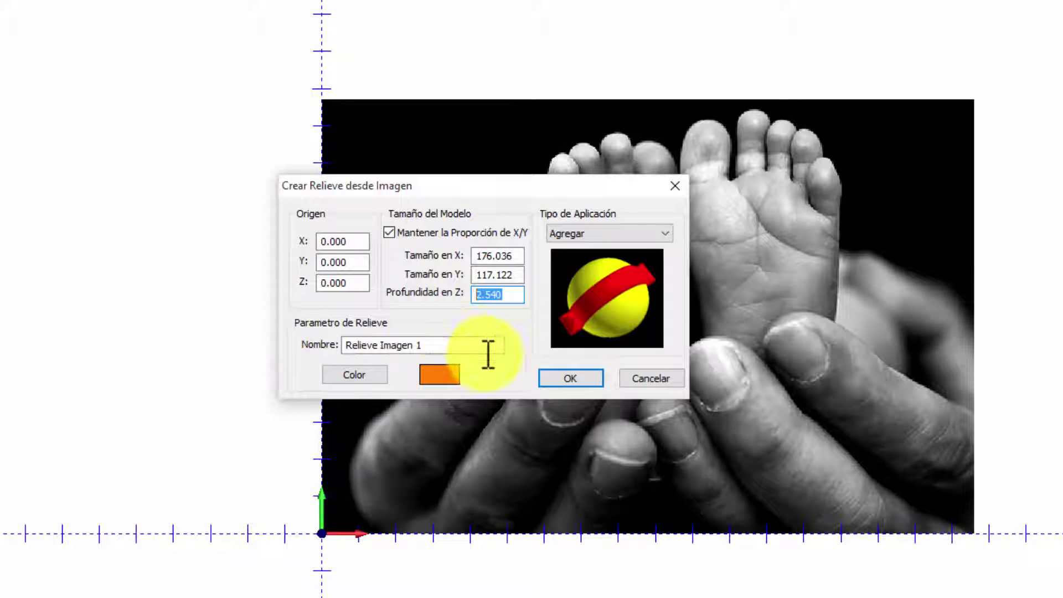
{"action": "left_click", "coordinate": [510, 255]}
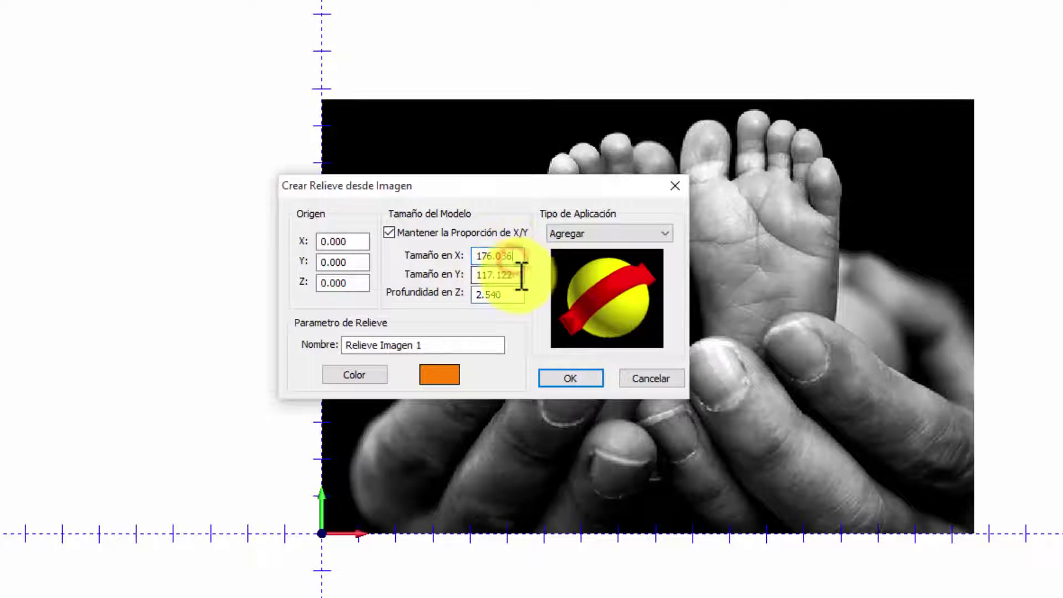
{"action": "left_click", "coordinate": [517, 274]}
{"action": "left_click", "coordinate": [567, 376]}
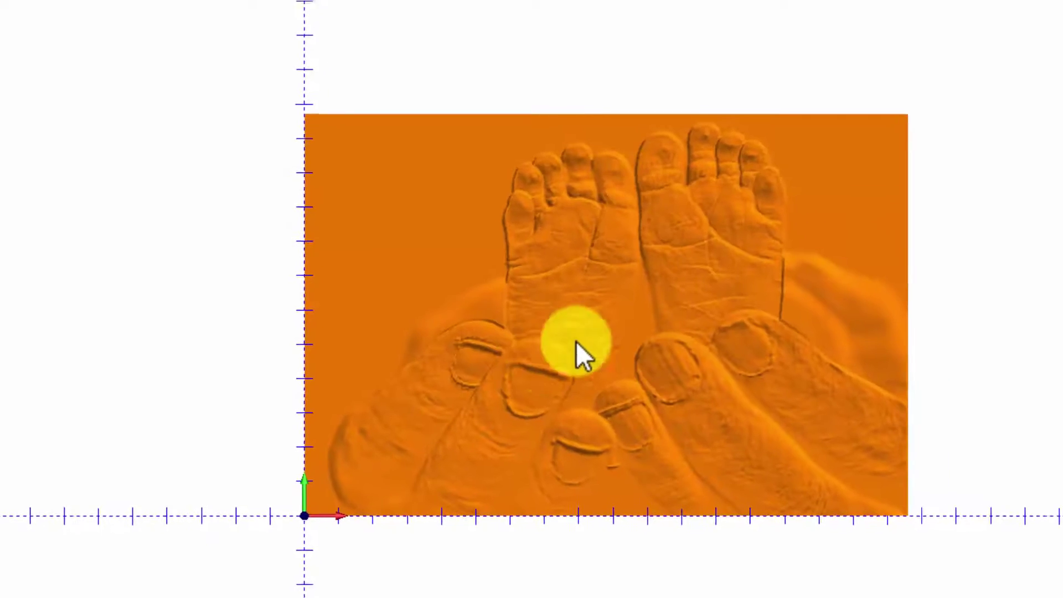
{"action": "scroll", "coordinate": [595, 275], "scroll_direction": "up", "scroll_amount": 3}
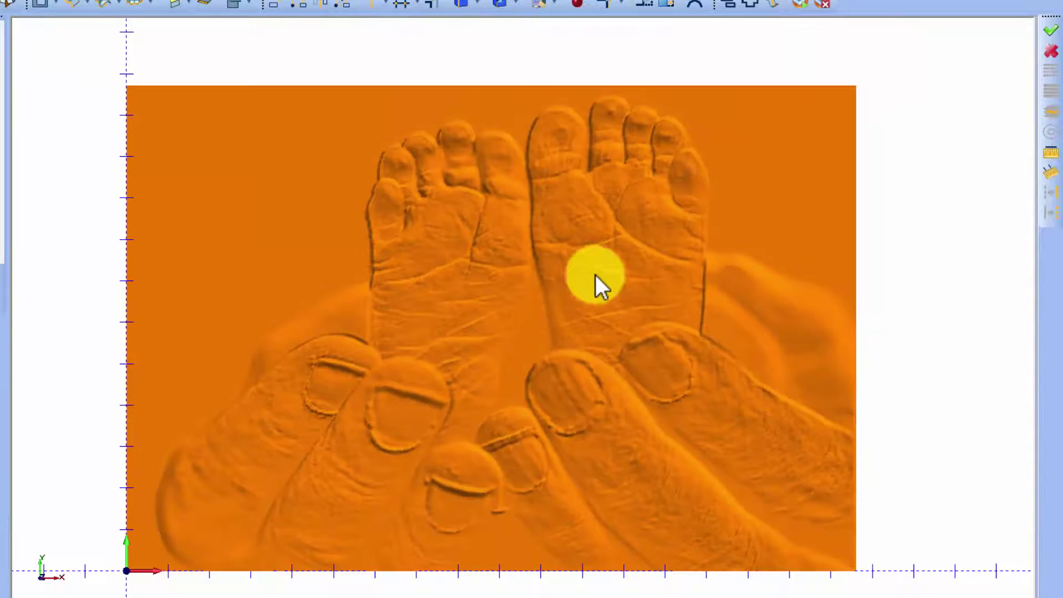
{"action": "mouse_move", "coordinate": [674, 418]}
{"action": "left_mouse_down"}
{"action": "mouse_move", "coordinate": [553, 423]}
{"action": "mouse_move", "coordinate": [564, 394]}
{"action": "mouse_move", "coordinate": [657, 398]}
{"action": "mouse_move", "coordinate": [642, 365]}
{"action": "left_mouse_up"}
{"action": "scroll", "coordinate": [557, 159], "scroll_direction": "up", "scroll_amount": 2}
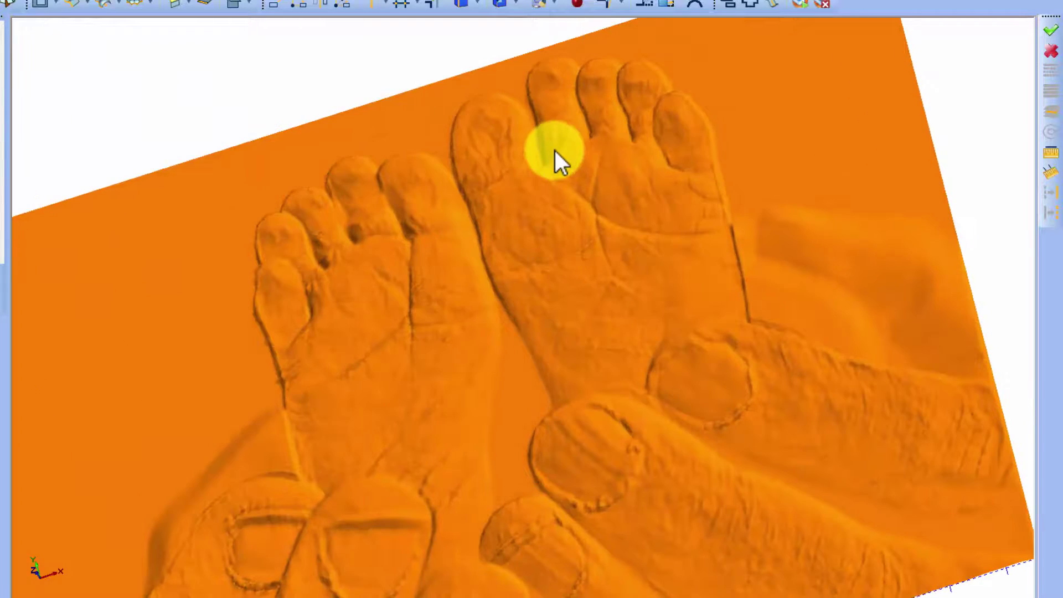
{"action": "mouse_move", "coordinate": [510, 161]}
{"action": "left_mouse_down"}
{"action": "mouse_move", "coordinate": [360, 347]}
{"action": "mouse_move", "coordinate": [337, 282]}
{"action": "mouse_move", "coordinate": [237, 299]}
{"action": "left_mouse_up"}
{"action": "left_click", "coordinate": [668, 4]}
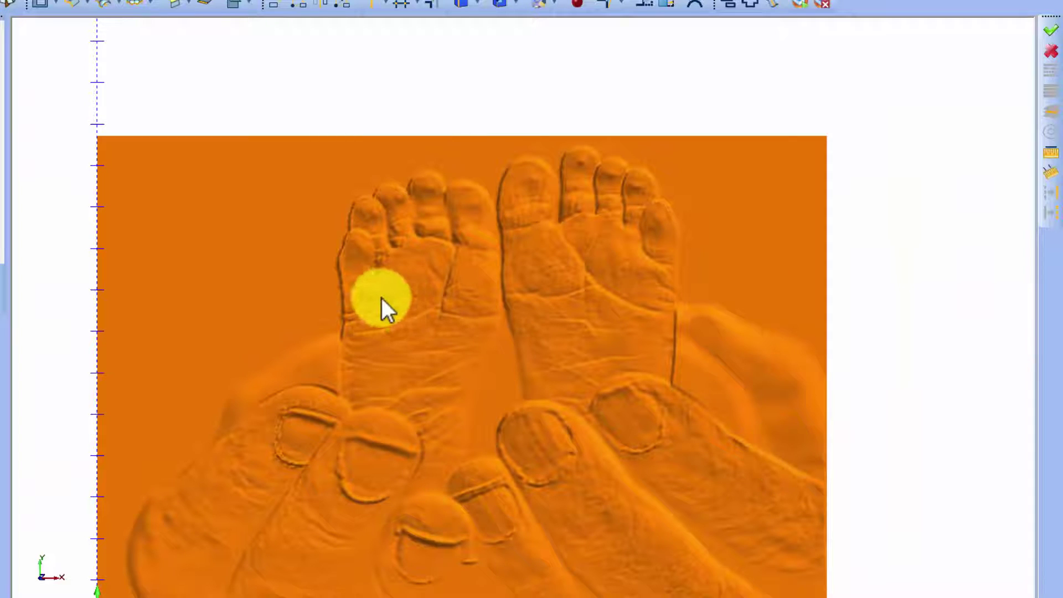
{"action": "scroll", "coordinate": [464, 320], "scroll_direction": "up", "scroll_amount": 1}
{"action": "scroll", "coordinate": [496, 212], "scroll_direction": "up", "scroll_amount": 1}
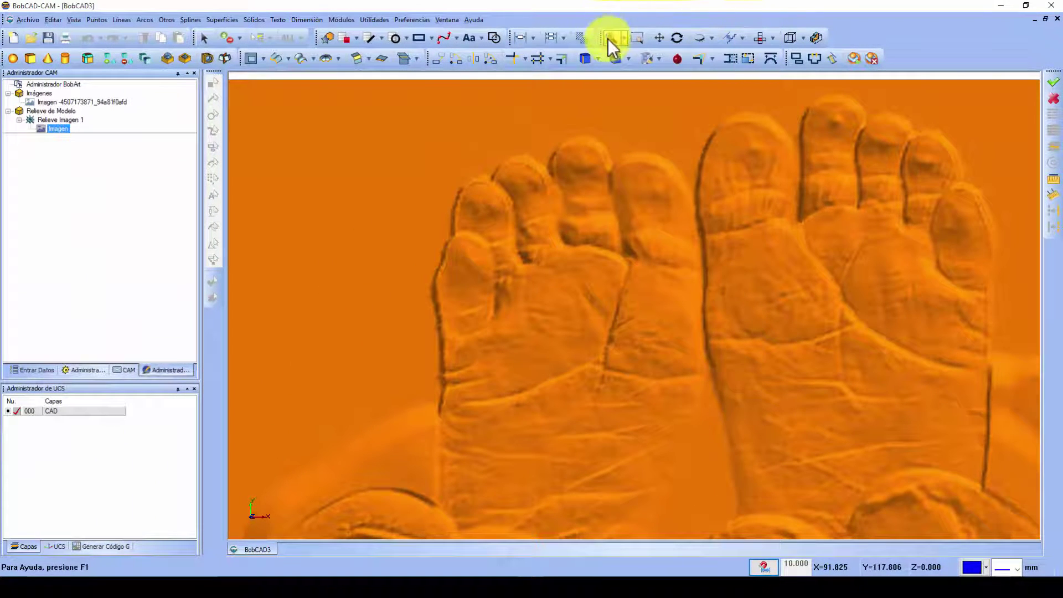
{"action": "left_click", "coordinate": [609, 38]}
{"action": "left_click", "coordinate": [61, 120]}
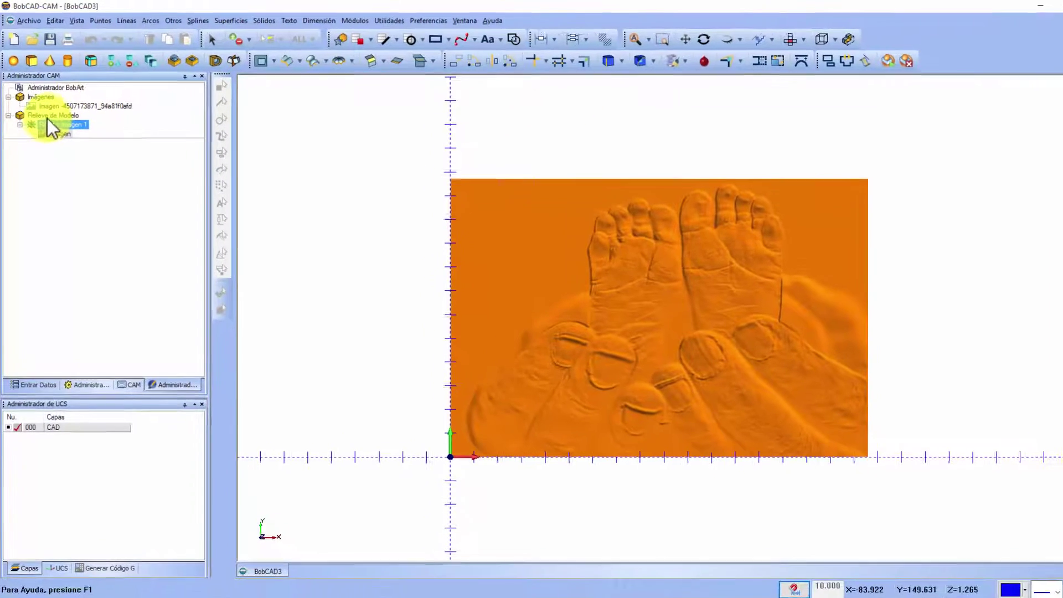
Add an Alisar Pieza Completa smoothing pass at 1.270 quality to the relief.
{"action": "right_click", "coordinate": [48, 114]}
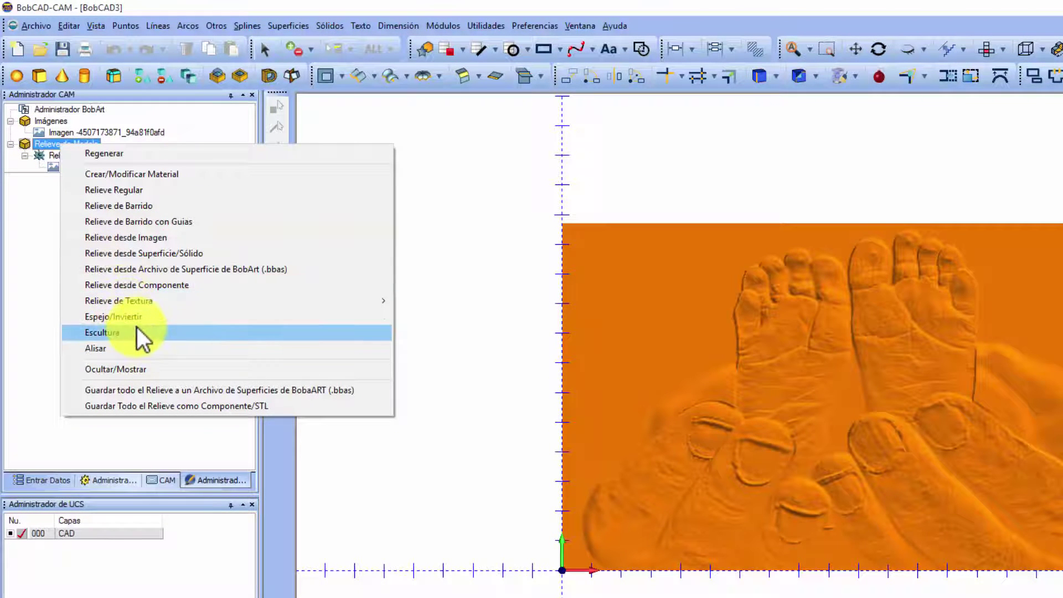
{"action": "left_click", "coordinate": [143, 348]}
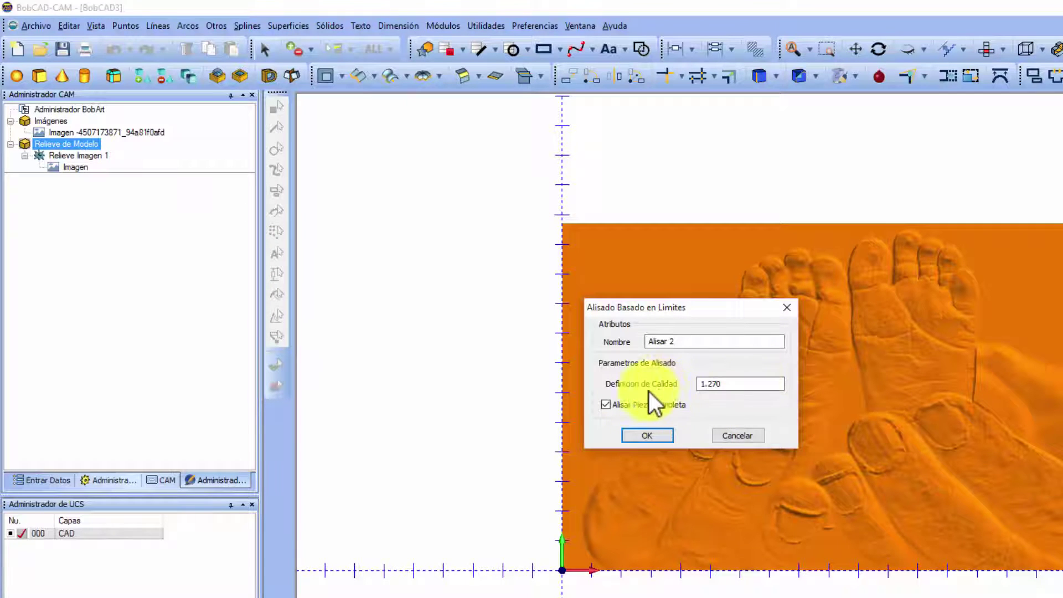
{"action": "left_click", "coordinate": [651, 438]}
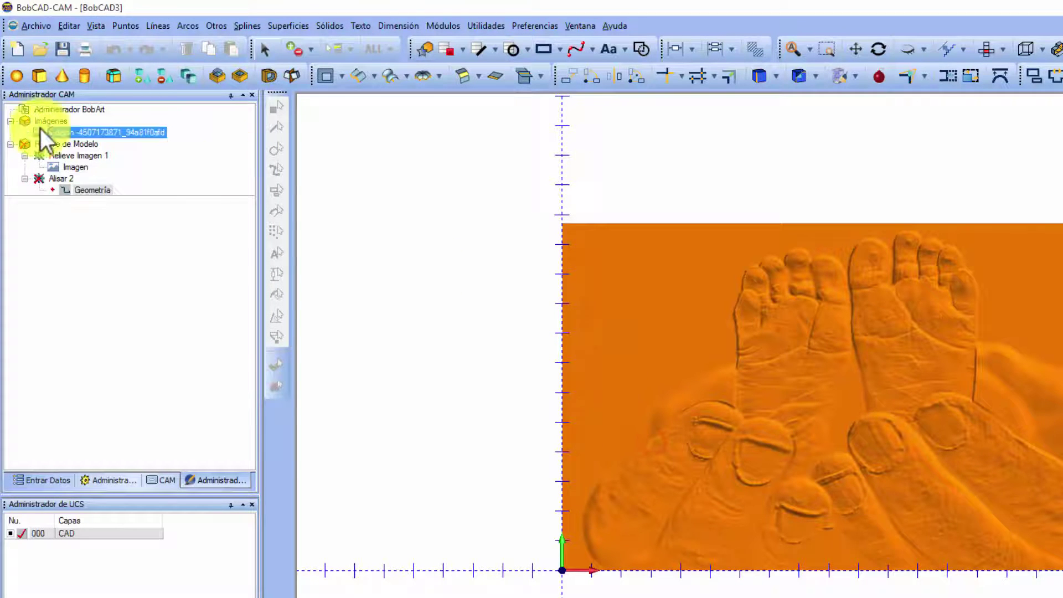
Regenerate Relieve de Modelo to apply the smoothing.
{"action": "right_click", "coordinate": [69, 144]}
{"action": "left_click", "coordinate": [99, 151]}
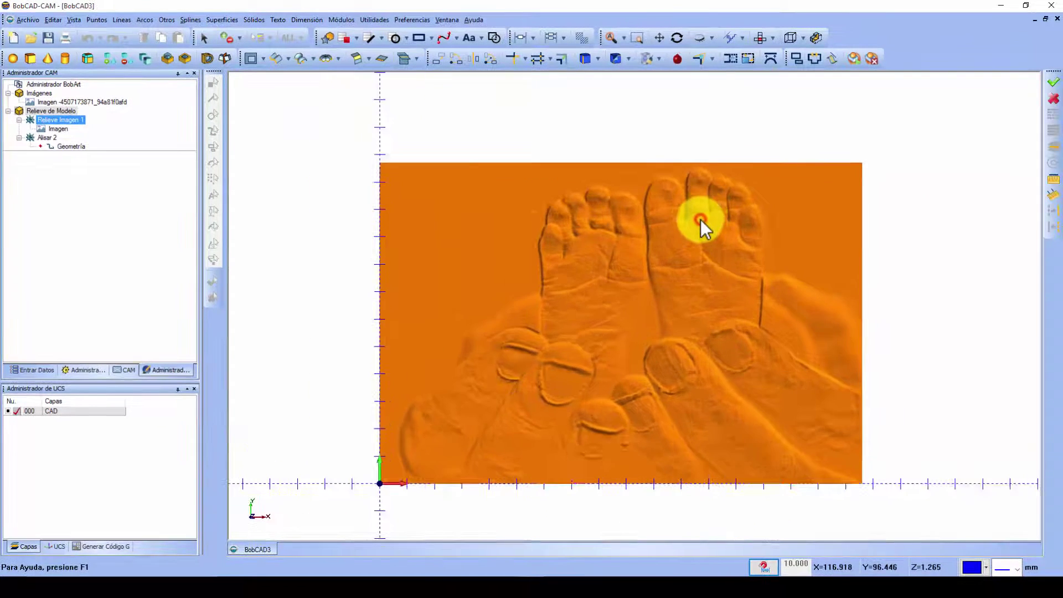
{"action": "scroll", "coordinate": [700, 219], "scroll_direction": "up", "scroll_amount": 3}
{"action": "scroll", "coordinate": [700, 219], "scroll_direction": "down", "scroll_amount": 1}
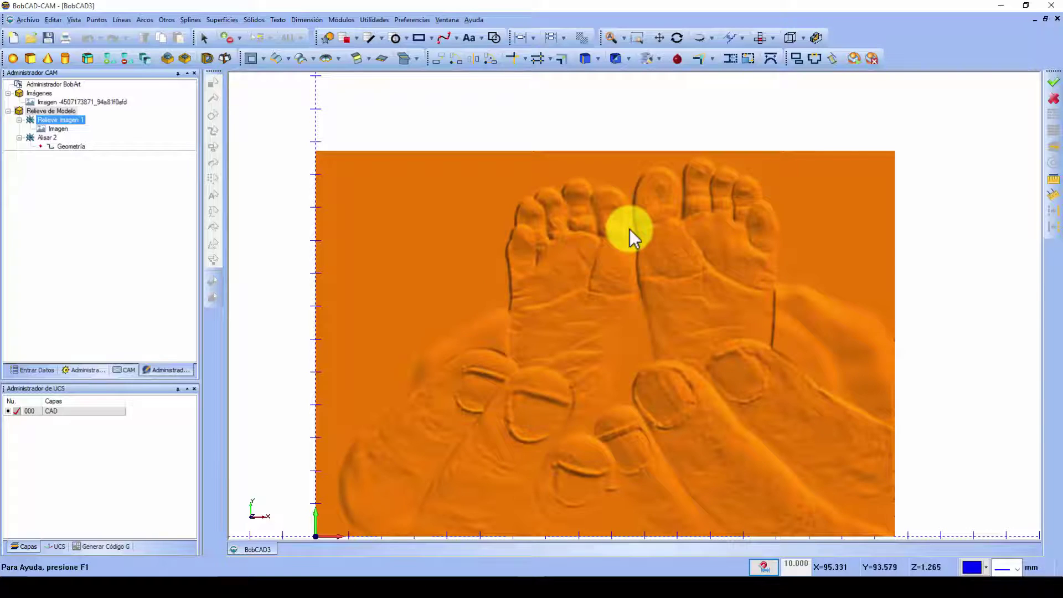
Set Relieve Imagen 1's Tipo de Aplicación to Substraer.
{"action": "right_click", "coordinate": [81, 121]}
{"action": "left_click", "coordinate": [99, 124]}
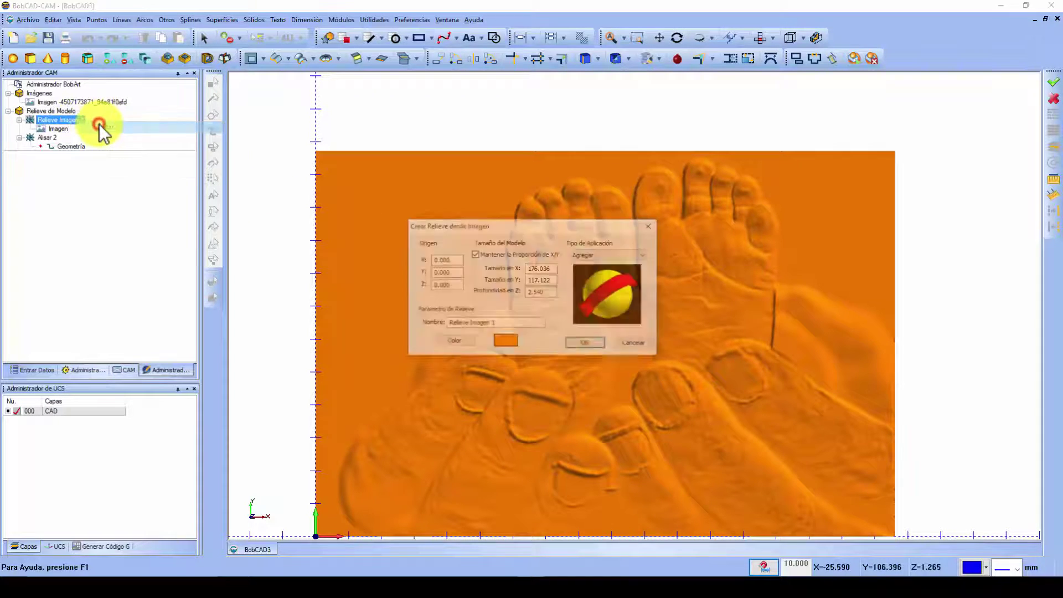
{"action": "left_click", "coordinate": [607, 254]}
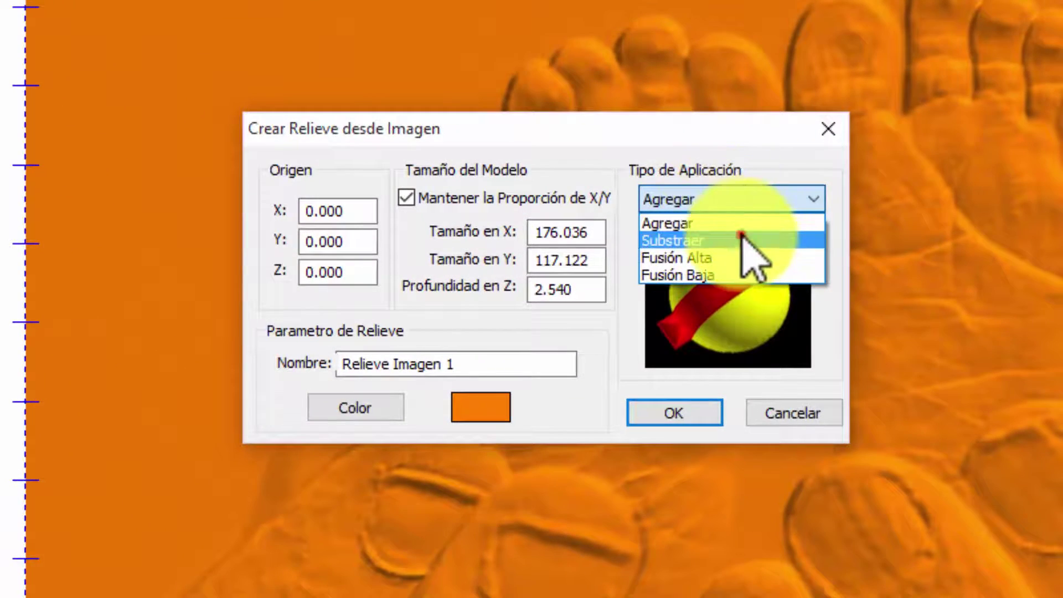
{"action": "left_click", "coordinate": [742, 239]}
{"action": "left_click", "coordinate": [700, 415]}
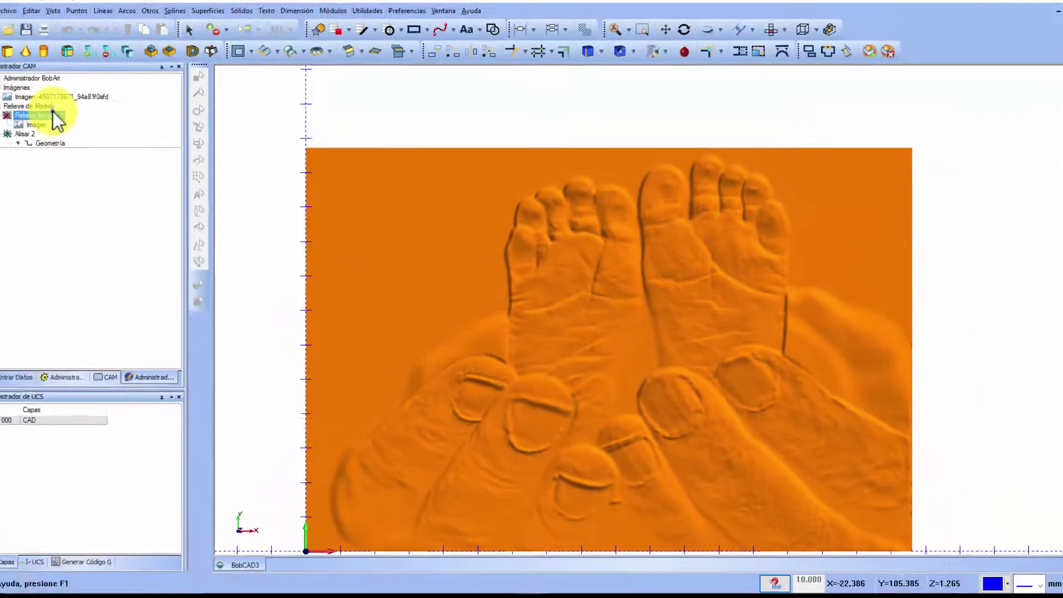
Regenerate Relieve de Modelo so the feet appear engraved.
{"action": "right_click", "coordinate": [73, 119]}
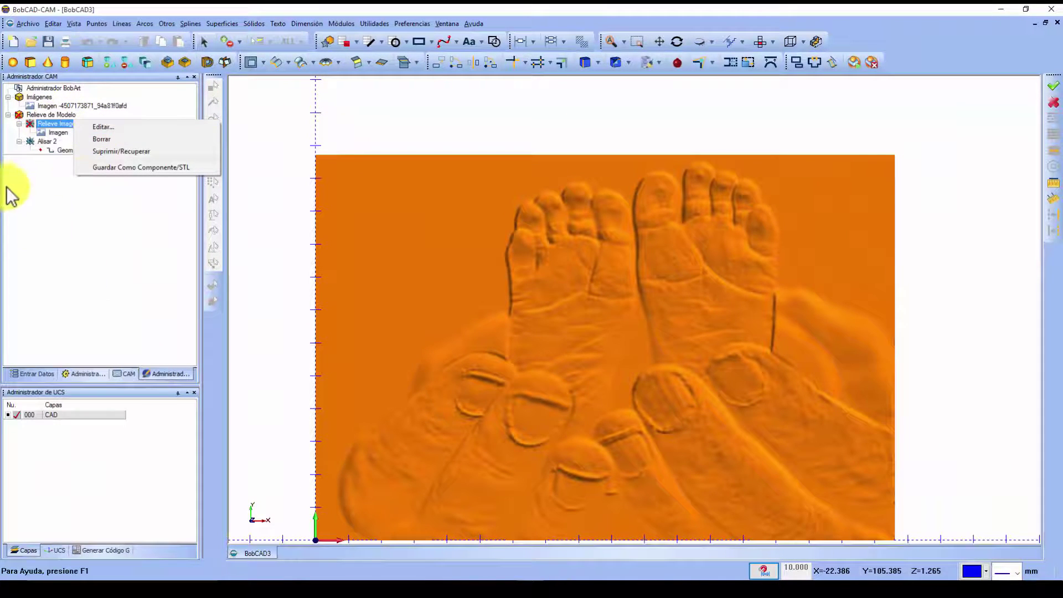
{"action": "right_click", "coordinate": [58, 115]}
{"action": "left_click", "coordinate": [75, 121]}
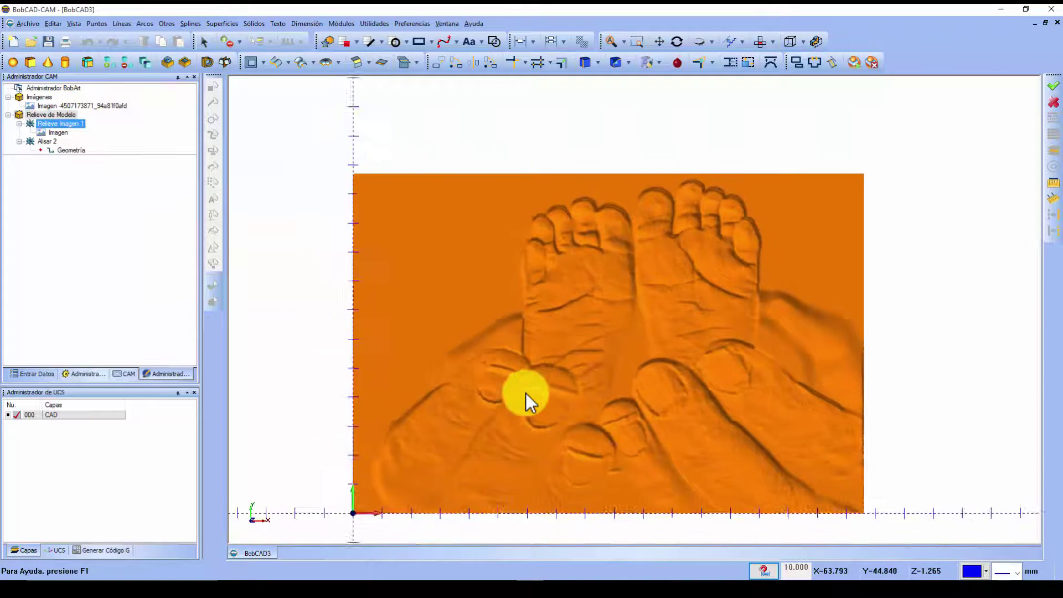
{"action": "scroll", "coordinate": [526, 393], "scroll_direction": "down", "scroll_amount": 1}
{"action": "scroll", "coordinate": [525, 392], "scroll_direction": "up", "scroll_amount": 2}
{"action": "middle_click_drag", "start_coordinate": [547, 397], "coordinate": [583, 407]}
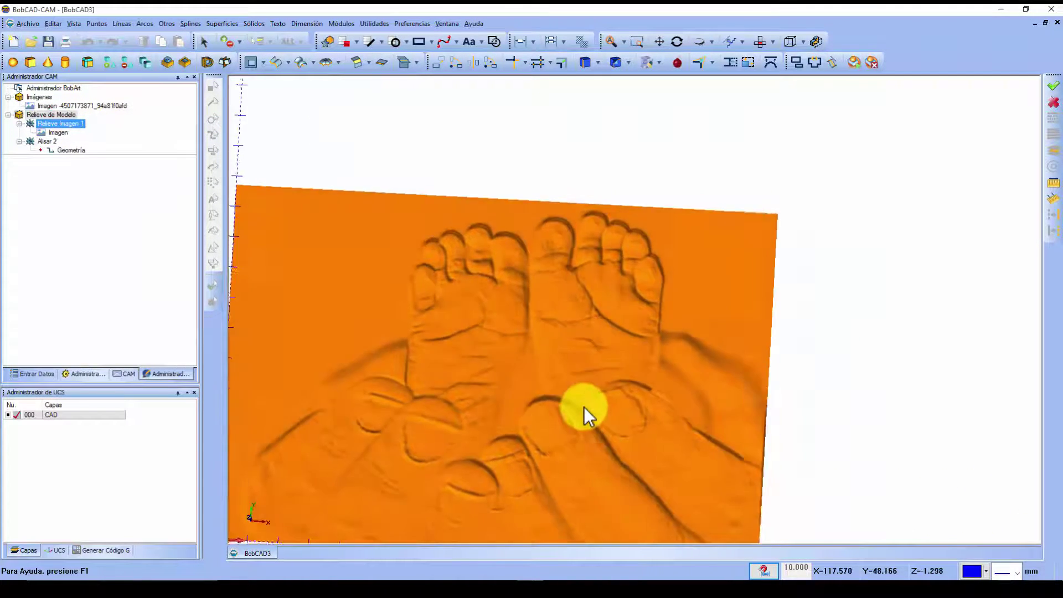
{"action": "key", "text": "Home"}
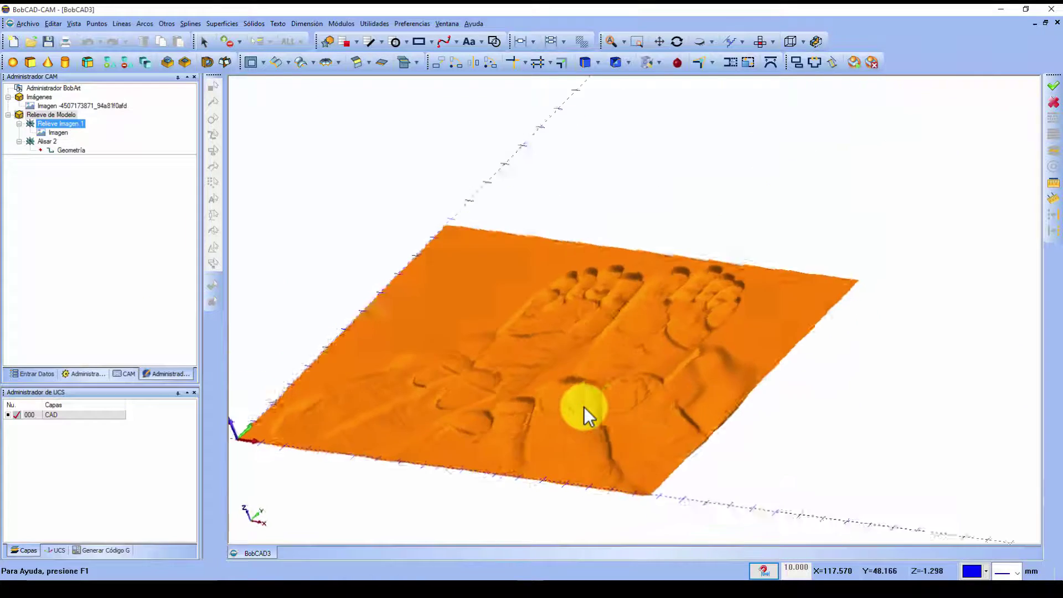
{"action": "left_click", "coordinate": [761, 44]}
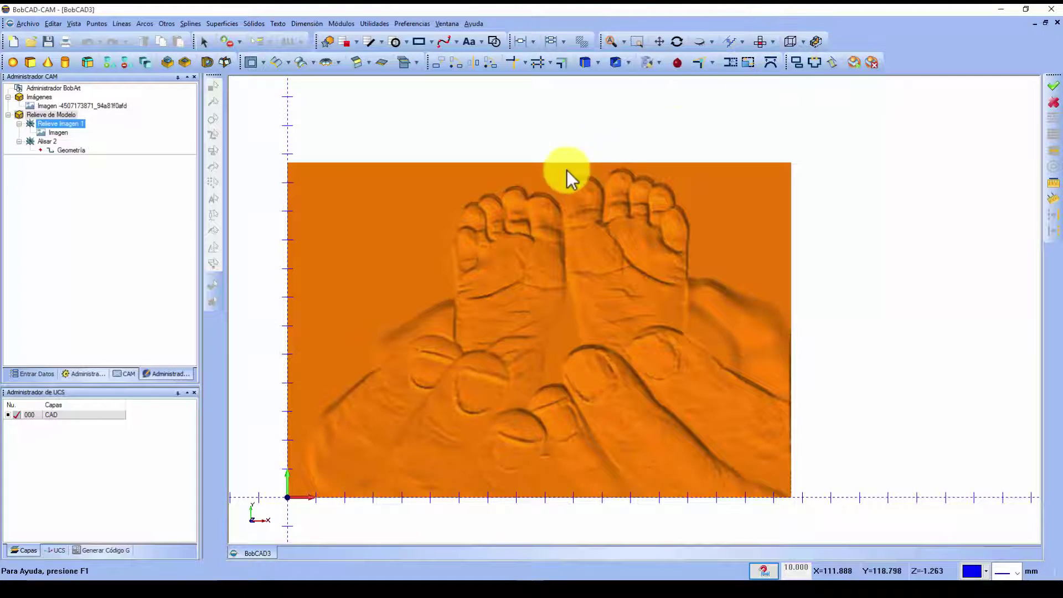
{"action": "left_click", "coordinate": [53, 90]}
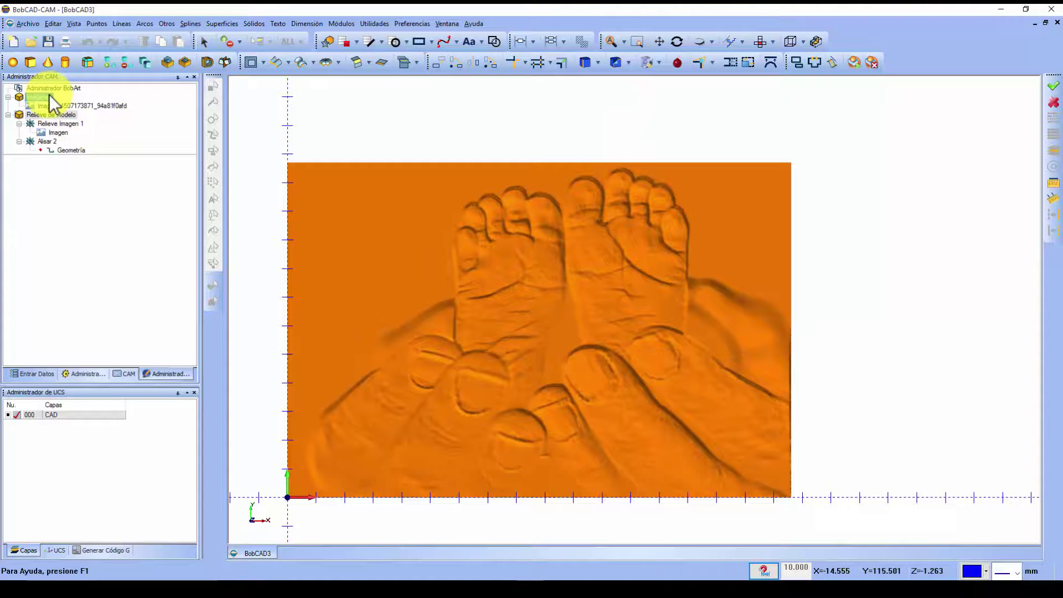
Hide Relieve de Modelo via Ocultar/Mostrar to reveal the original black-and-white photo.
{"action": "left_click", "coordinate": [56, 105]}
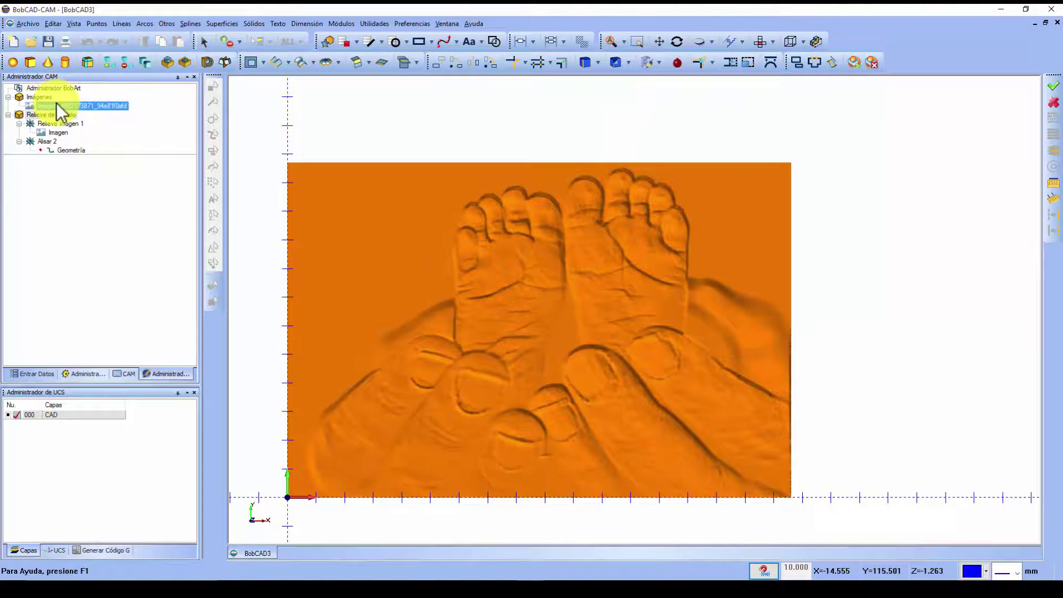
{"action": "left_click", "coordinate": [59, 124]}
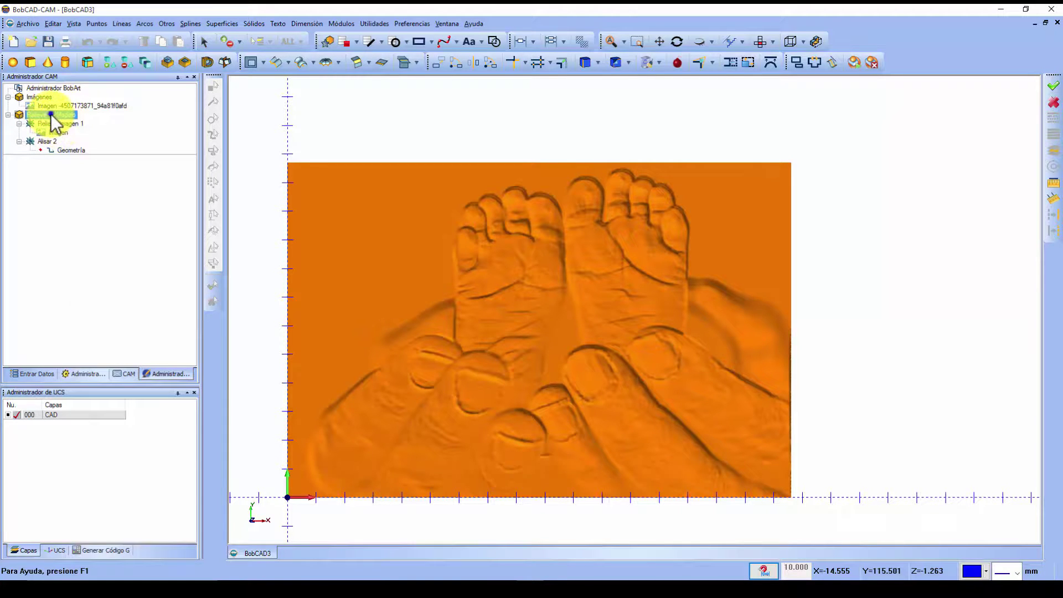
{"action": "right_click", "coordinate": [44, 115]}
{"action": "left_click", "coordinate": [144, 291]}
{"action": "scroll", "coordinate": [495, 290], "scroll_direction": "up", "scroll_amount": 2}
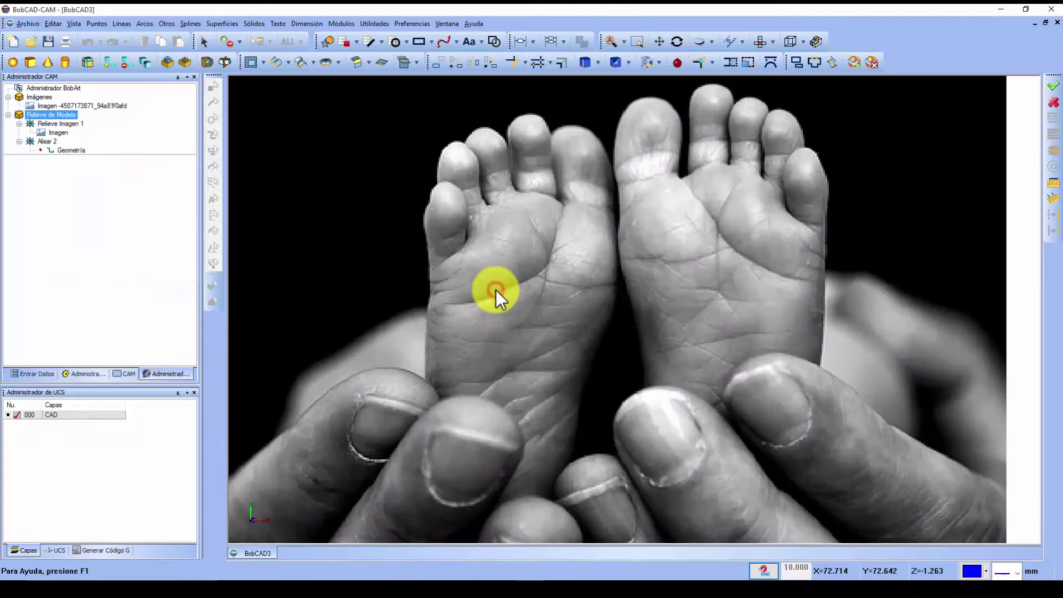